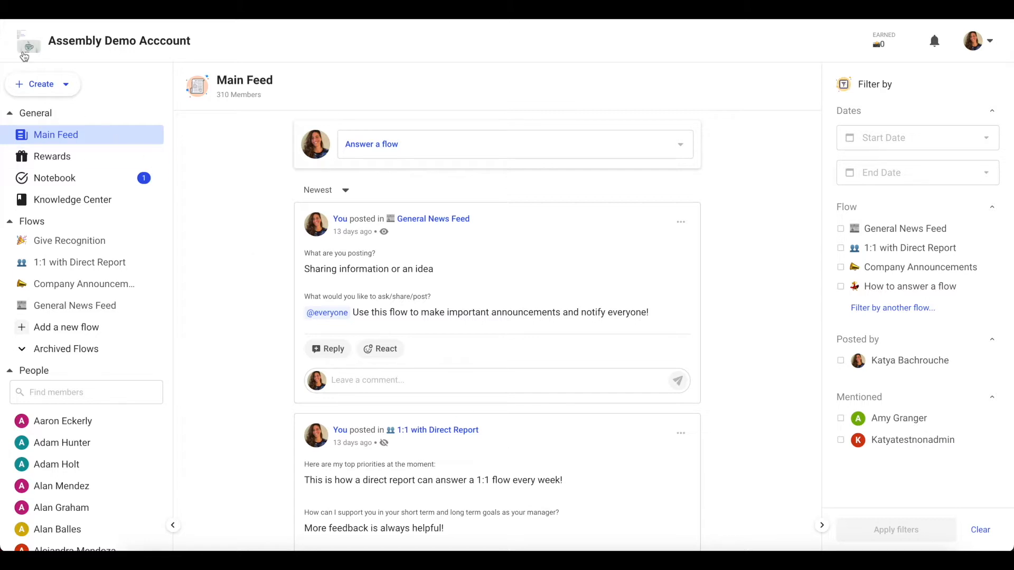
- Start building a new flow from a blank slate instead of a template
left_click(45, 87)
left_click(52, 154)
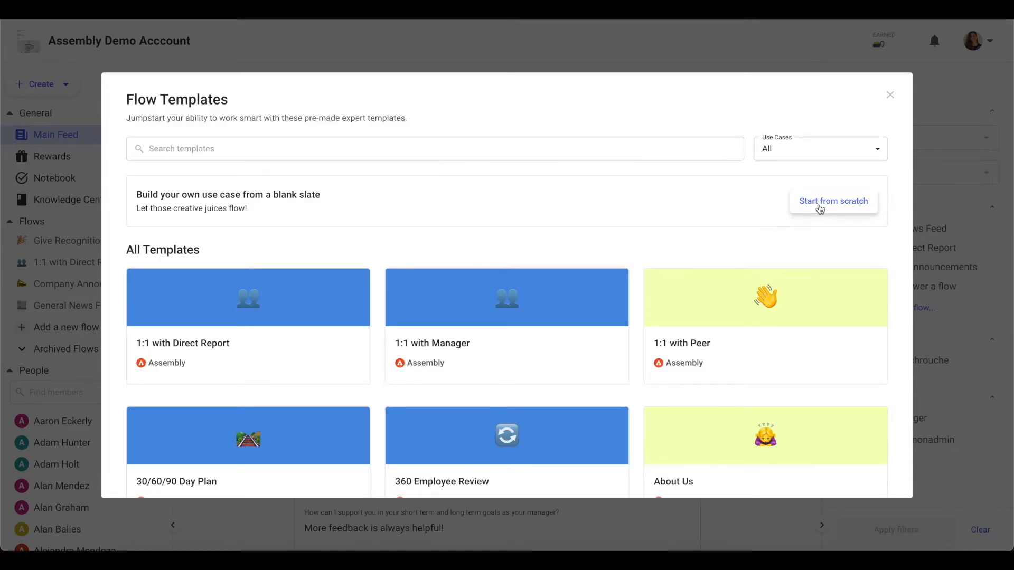
left_click(819, 209)
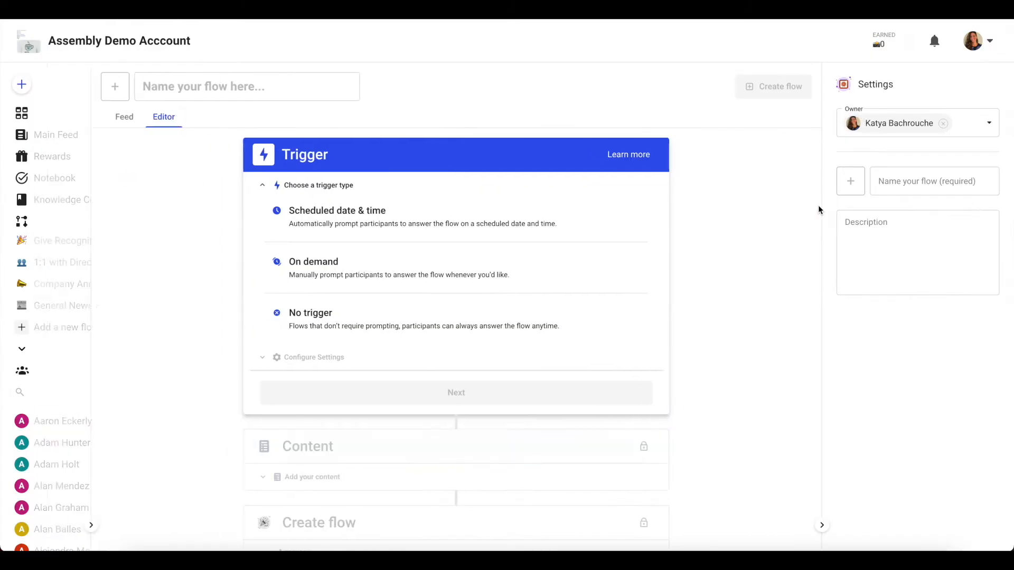
- Name the flow "Demo flow from scratch" and give it a slightly smiling face emoji
left_click(274, 87)
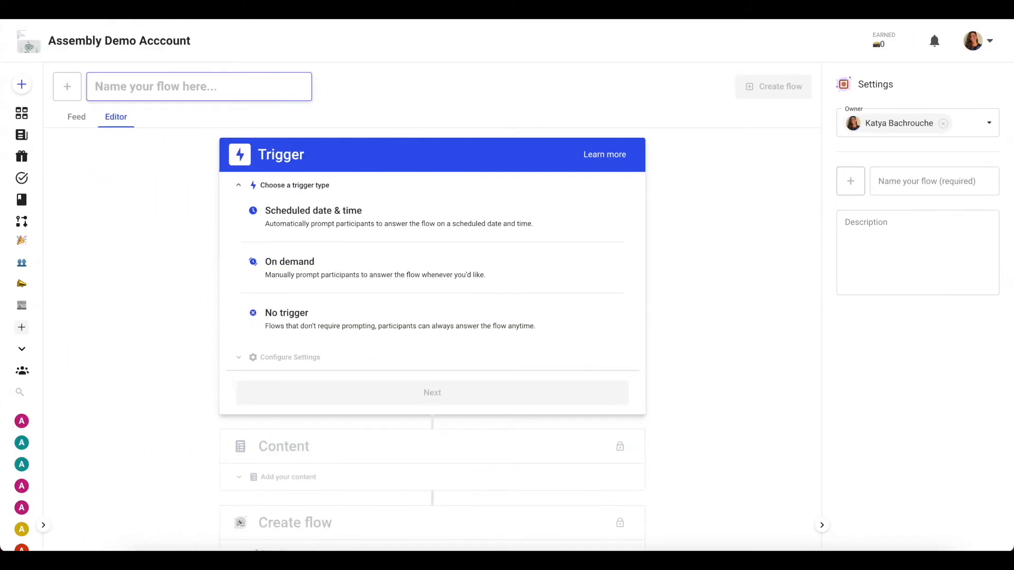
type("Demo flow from scratch")
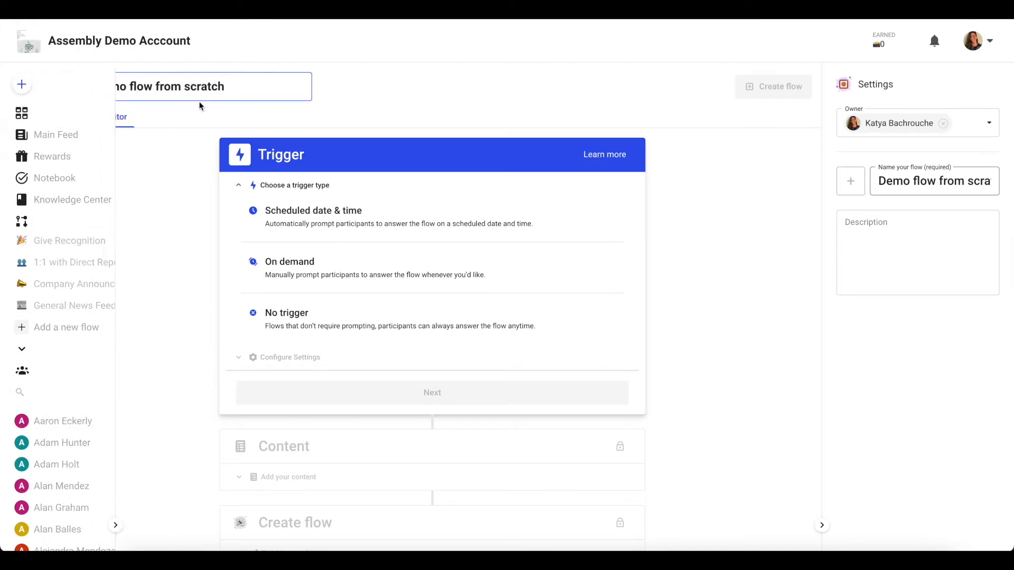
left_click(78, 88)
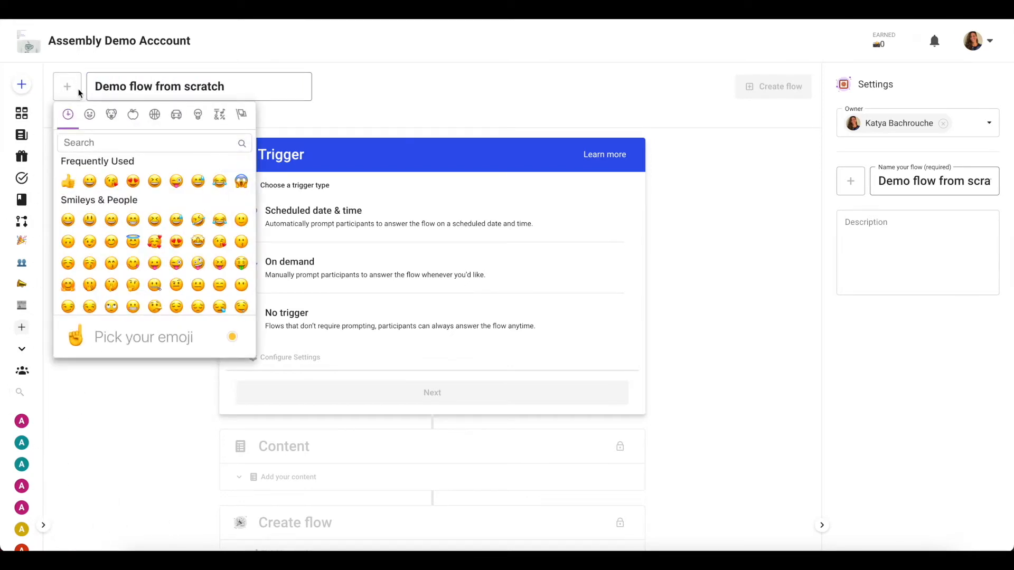
left_click(241, 219)
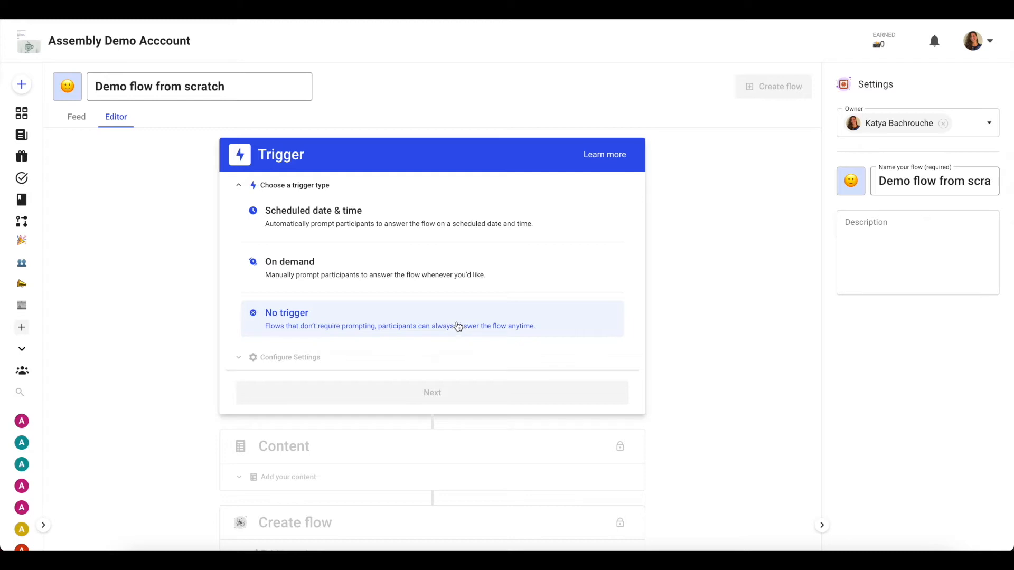
- Use the scheduled date and time trigger for the flow, with a start date of September 12, 2022
left_click(461, 231)
left_click(388, 262)
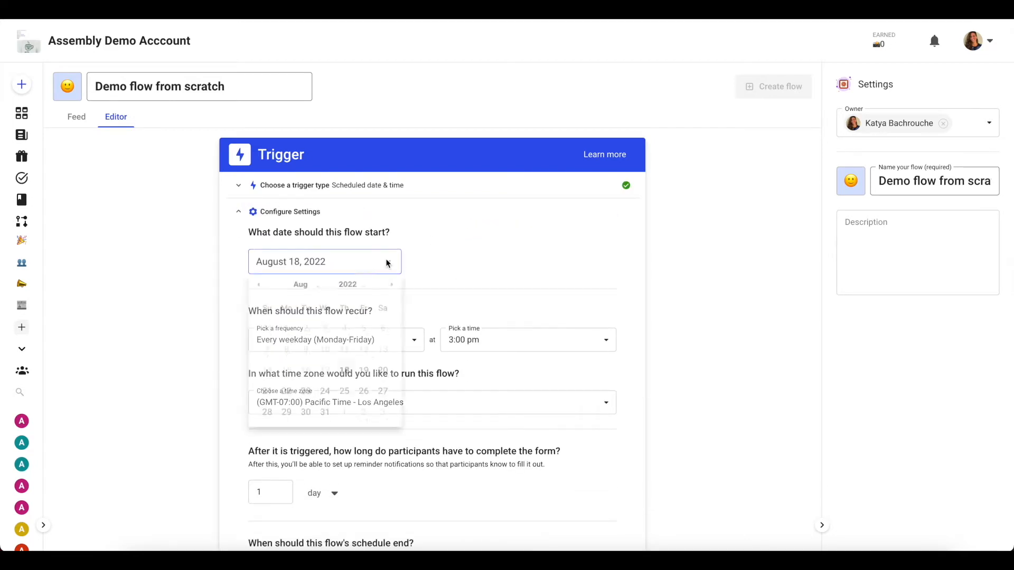
left_click(403, 286)
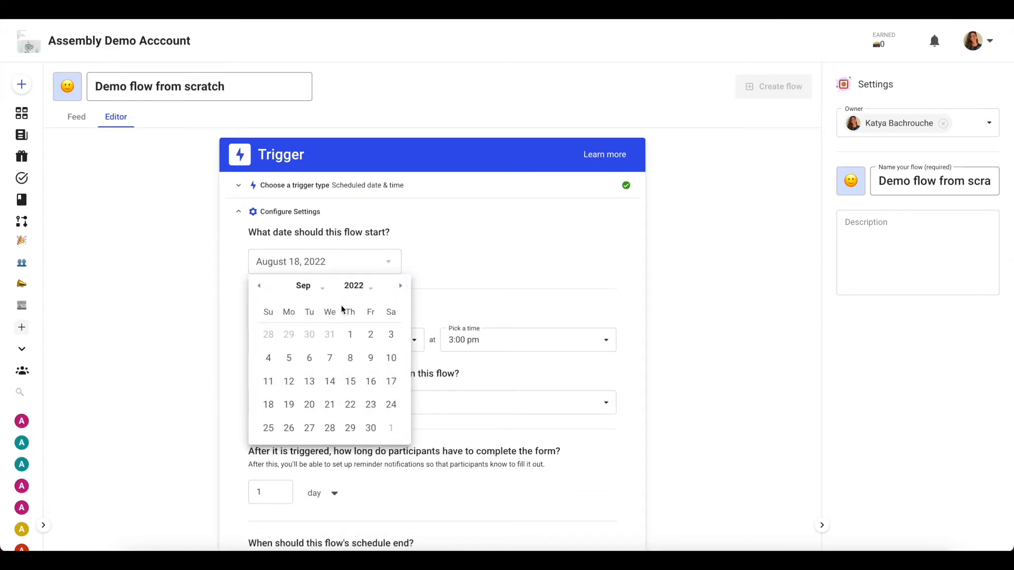
left_click(289, 379)
- Set the flow to recur biweekly on Monday at 1:00 pm
left_click(413, 340)
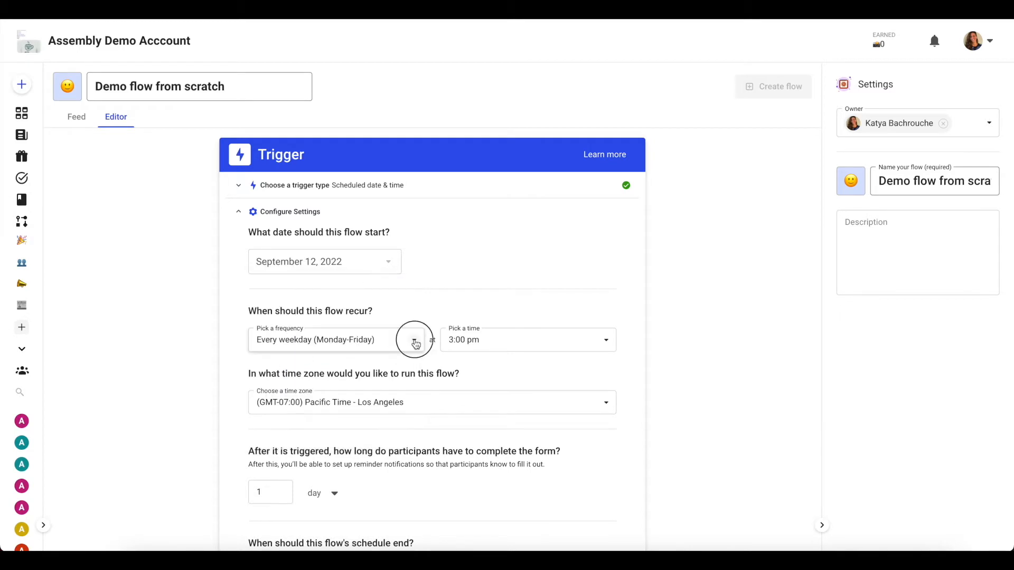
left_click(375, 420)
left_click(537, 349)
scroll(549, 402, "up", 3)
left_click(550, 381)
- Give participants 3 days to complete the form and finish the trigger settings
scroll(291, 474, "down", 2)
double_click(261, 362)
type("3")
scroll(509, 389, "down", 1)
scroll(508, 385, "down", 2)
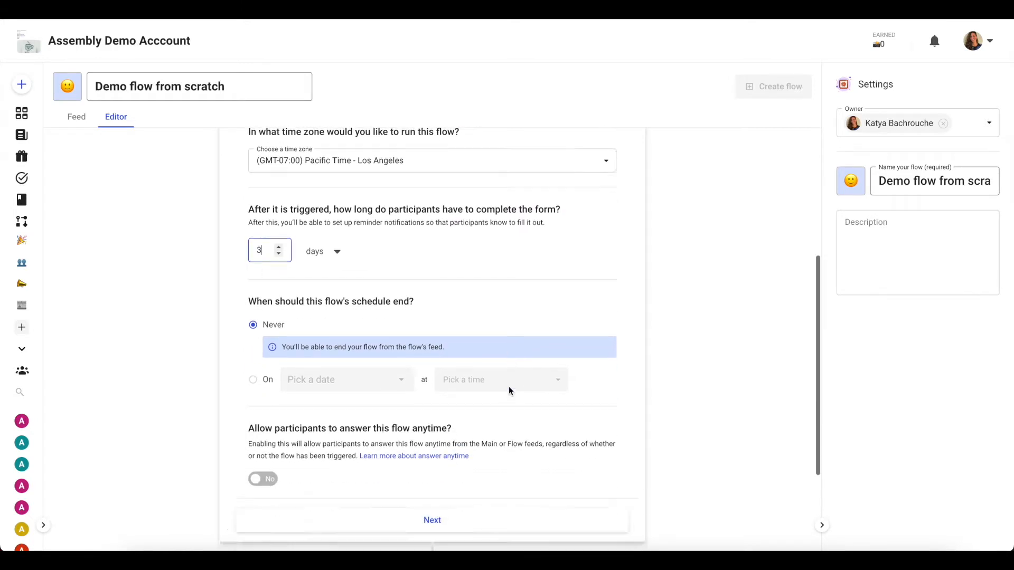
left_click(405, 450)
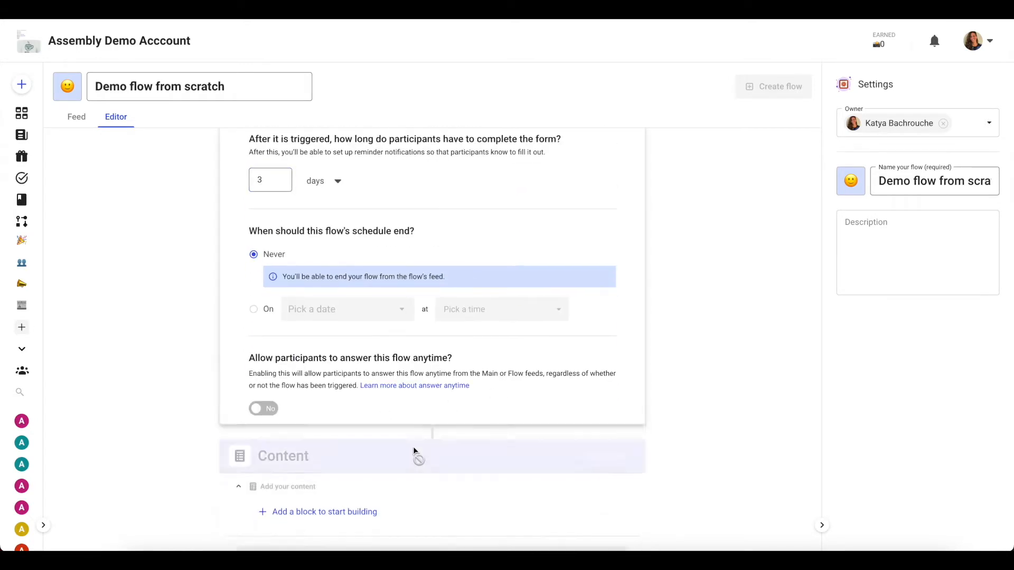
- Add an Open Ended block to the content with the question "Here's an open-ended block"
left_click(352, 325)
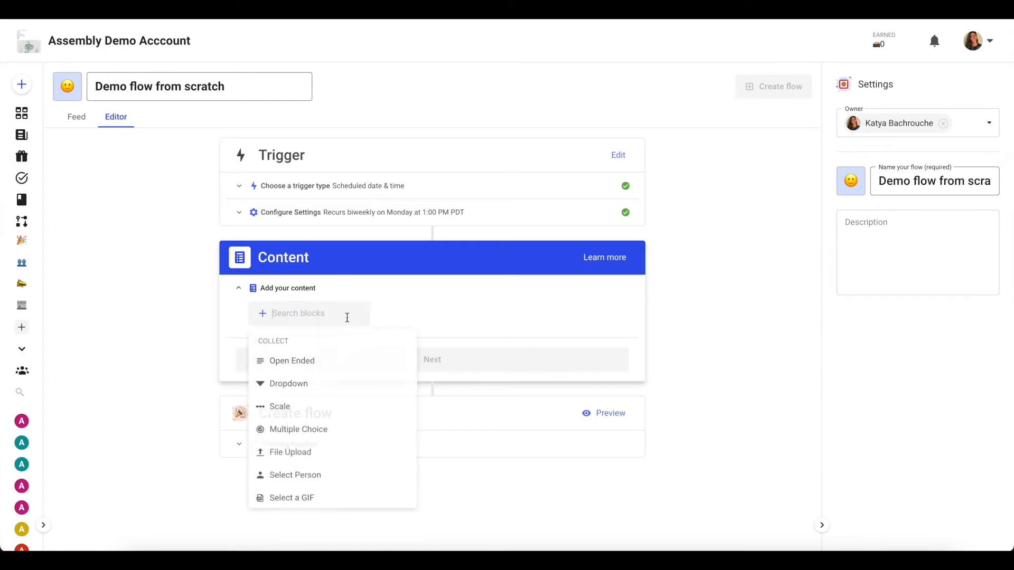
left_click(309, 359)
type("He")
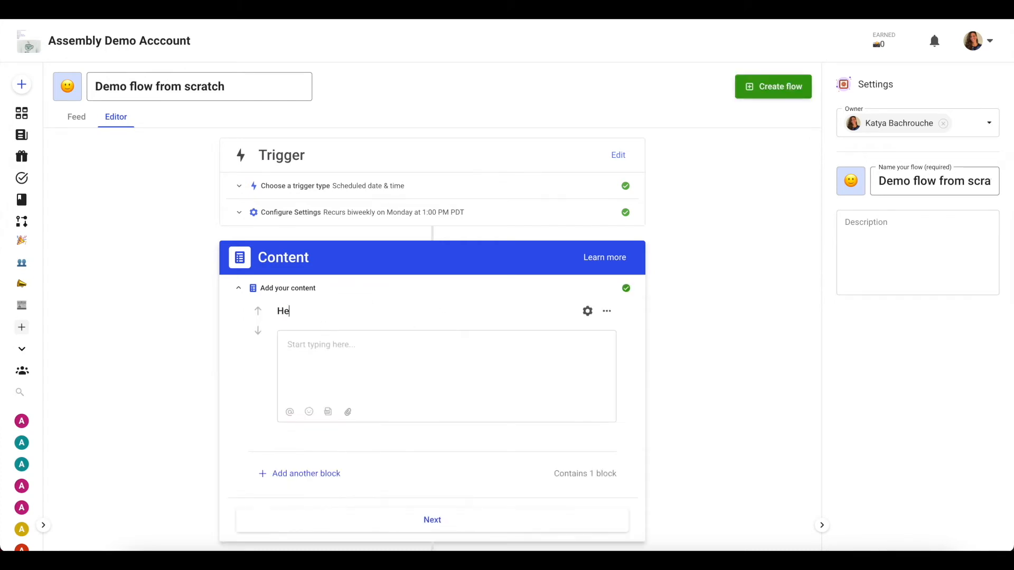
type("re's an open-ended bloc")
- Add a Dropdown block titled "Add a dropdown if you'd like" with the options A, B, C and D
left_click(309, 473)
left_click(314, 380)
type("Add a dropdown if you'd like")
scroll(334, 410, "down", 2)
left_click(332, 416)
type("A")
left_click(344, 449)
type("B")
left_click(354, 467)
type("C")
left_click(357, 483)
type("D")
- Add a Select Person block titled "Choose a person from this list!" below the dropdown
scroll(369, 543, "down", 2)
left_click(303, 434)
left_click(315, 387)
left_click(305, 430)
type("Choose a person from this list!")
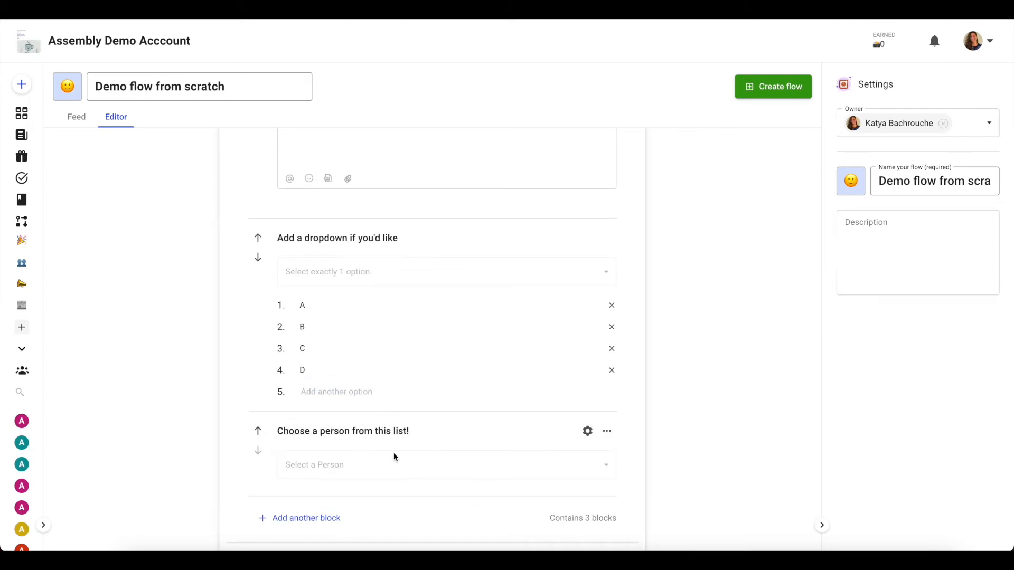
- Add a File Upload block titled "Upload a file" below the person selection block
scroll(394, 457, "down", 2)
left_click(312, 417)
left_click(327, 343)
type("UPl")
key("BackSpace")
key("BackSpace")
type("pload a file")
- Add a Scale block titled "SCALES WOOHOO" below the file upload block
scroll(299, 417, "down", 3)
left_click(298, 450)
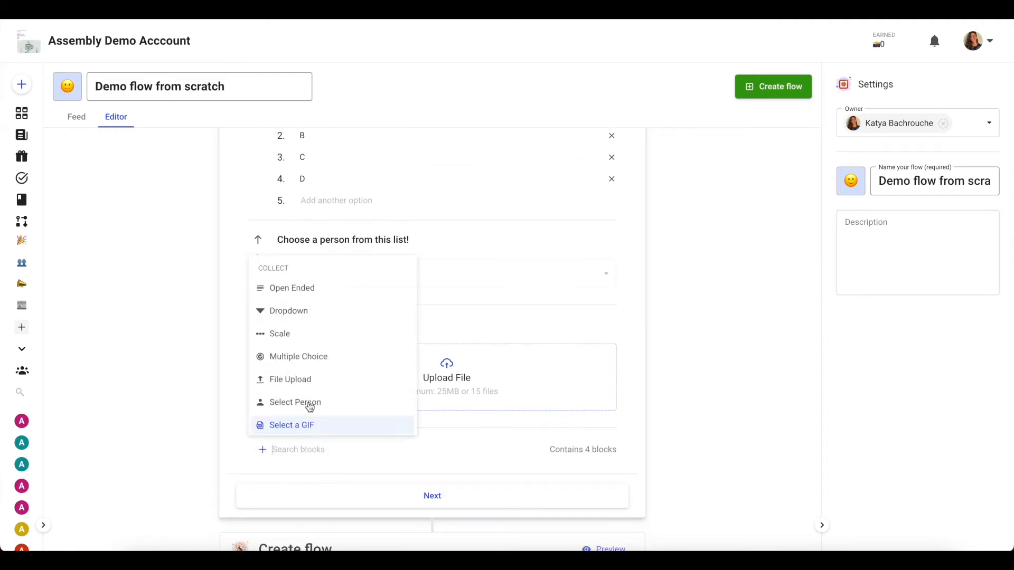
left_click(280, 333)
left_click(353, 446)
type("SCALES WOOHOO")
- Add a Multiple Choice block titled "Another block yay" with Option 1, Option 2 and an Other choice, and finish the content section
scroll(353, 446, "down", 2)
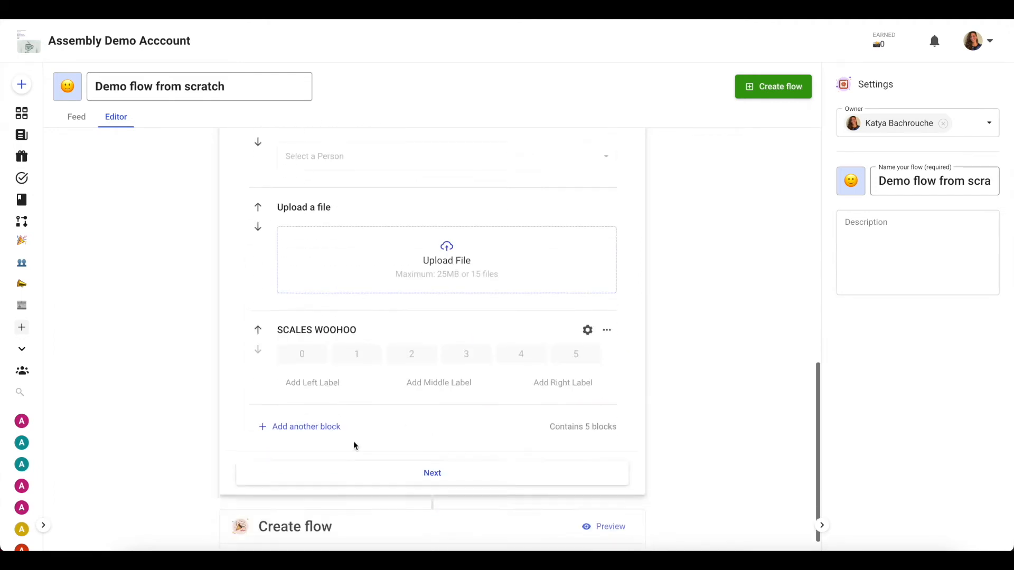
left_click(309, 426)
left_click(323, 333)
type("Another block yay")
left_click(325, 472)
type("Option 2")
left_click(409, 498)
scroll(411, 500, "down", 3)
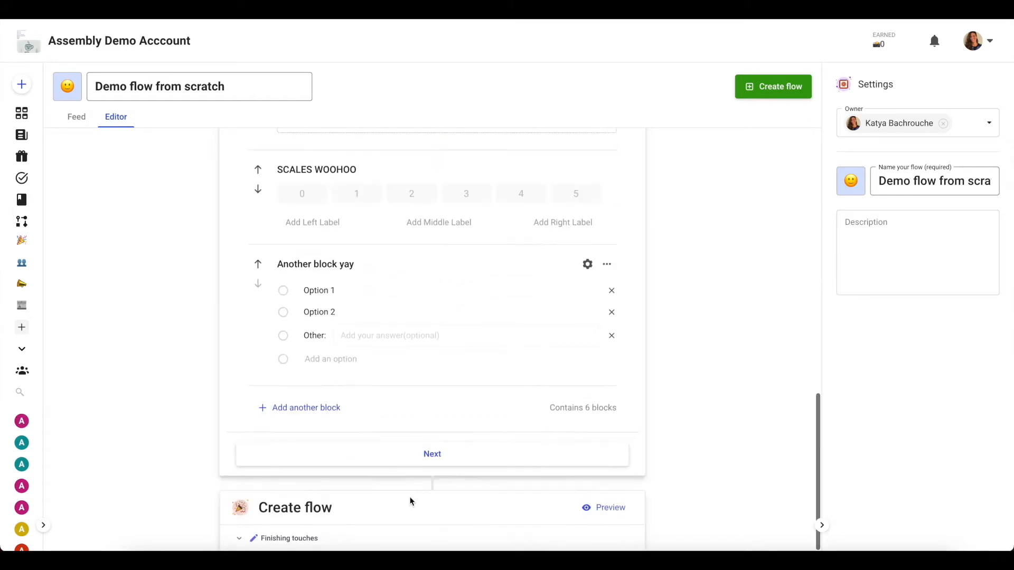
left_click(418, 454)
- Describe the flow as "You can customize this any way you'd like, and you can edit it after you create it. Share it with people after this step"
left_click(427, 430)
type("You ca")
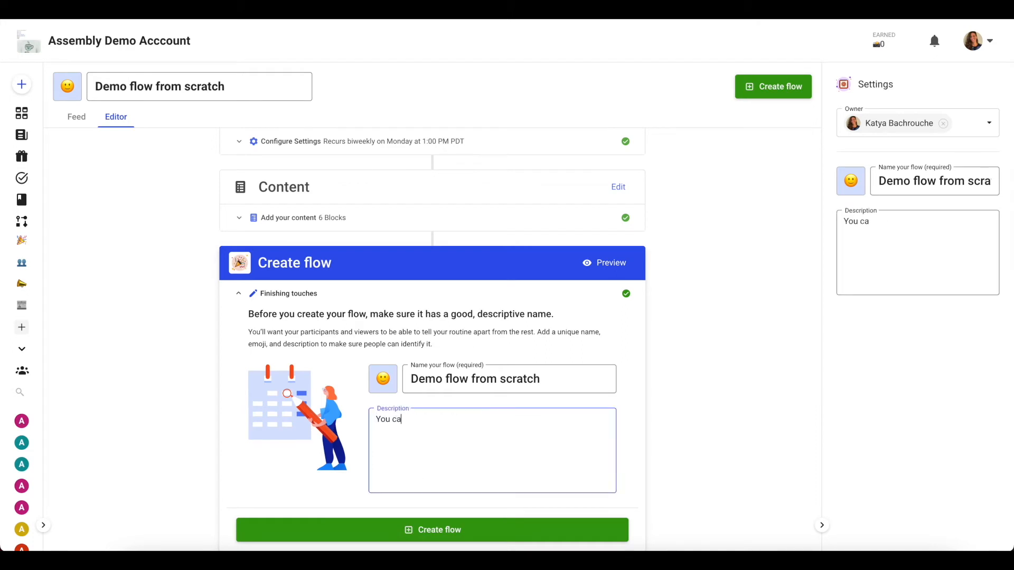
type("n customize this an")
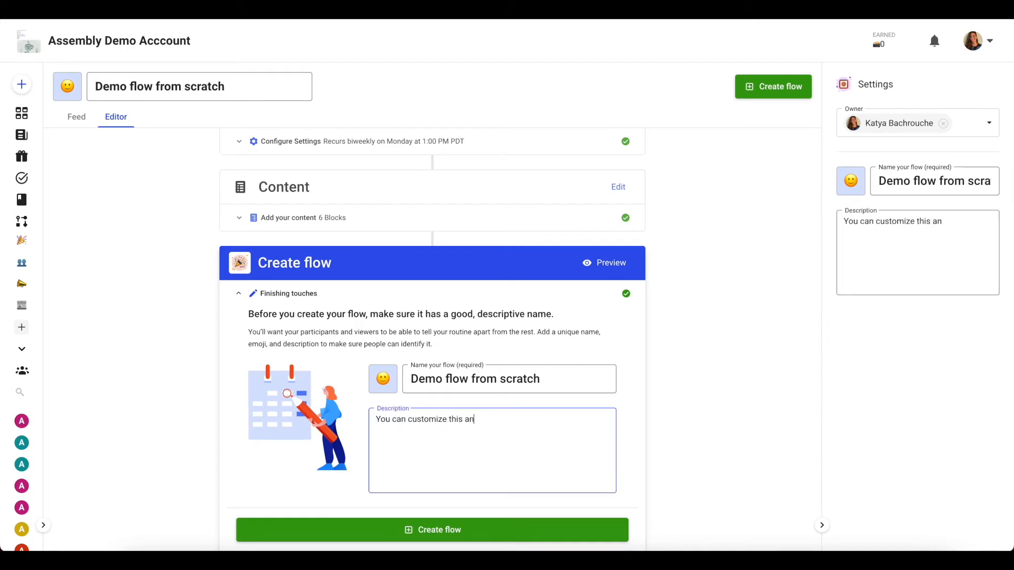
type("y way you'd like, ")
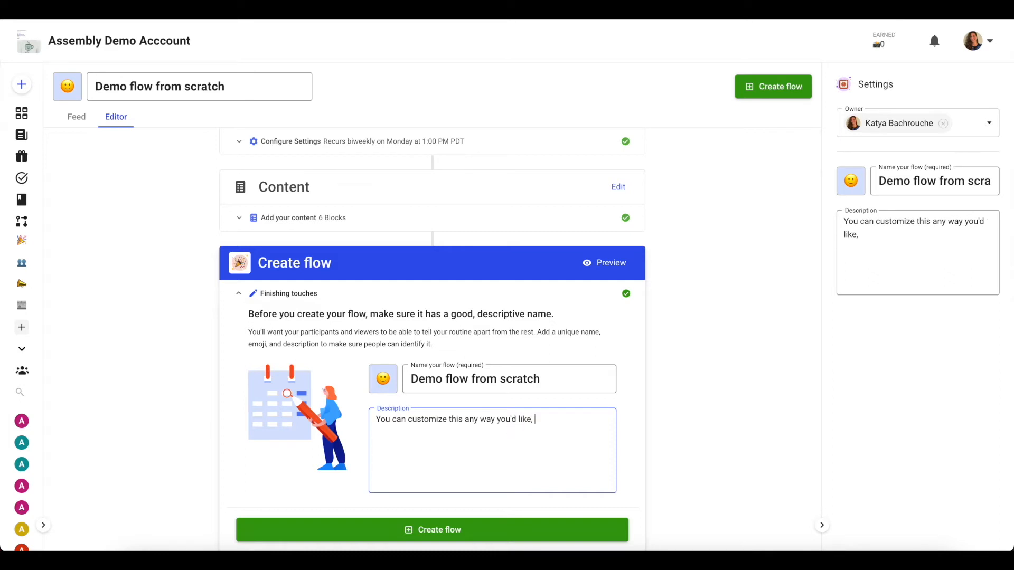
type("and you can edit it after you create")
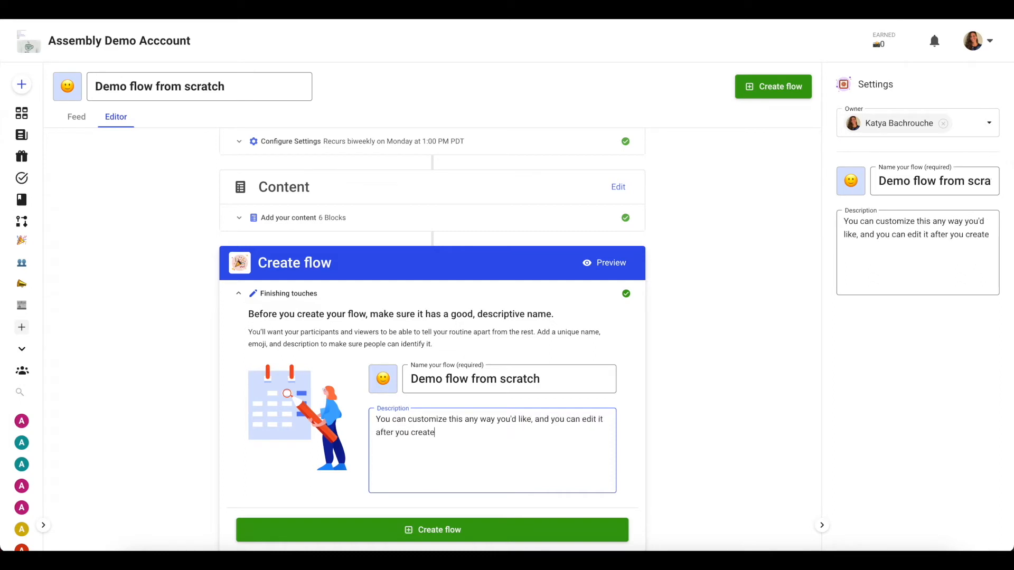
type(" it. Share it with people after this step")
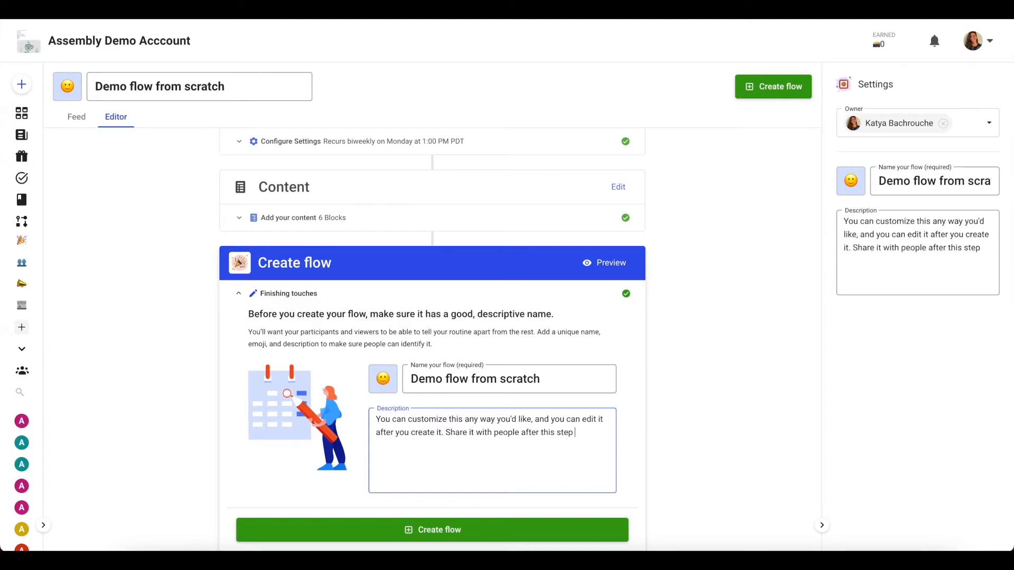
- Create the flow and open its sharing settings, going through the introductory tour to the end
left_click(477, 530)
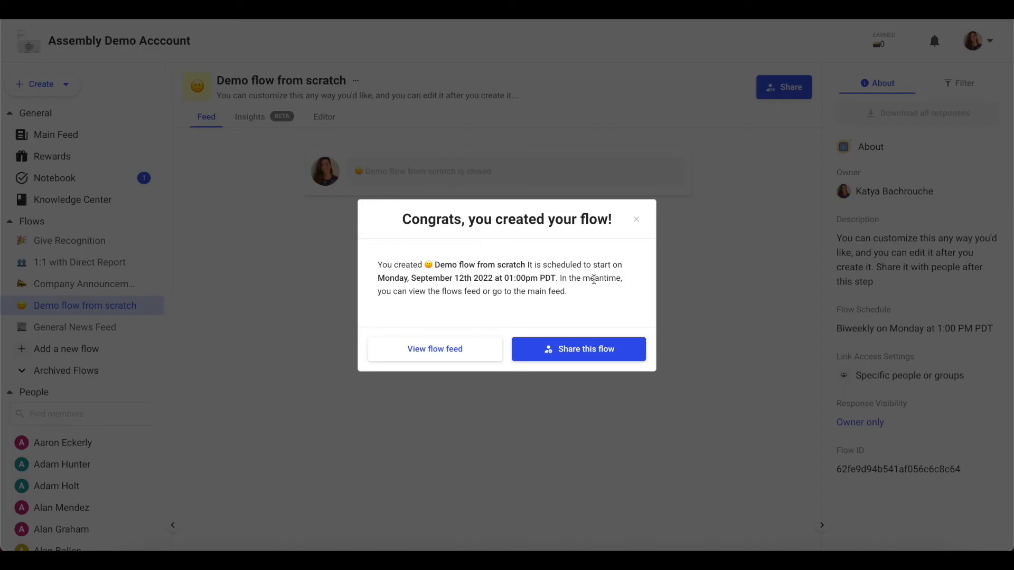
left_click(590, 423)
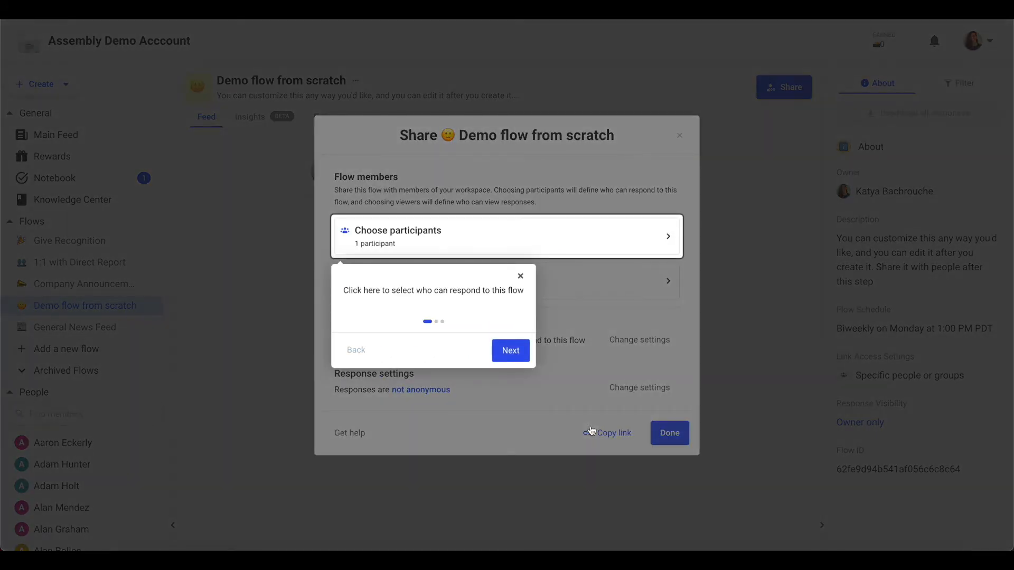
left_click(515, 352)
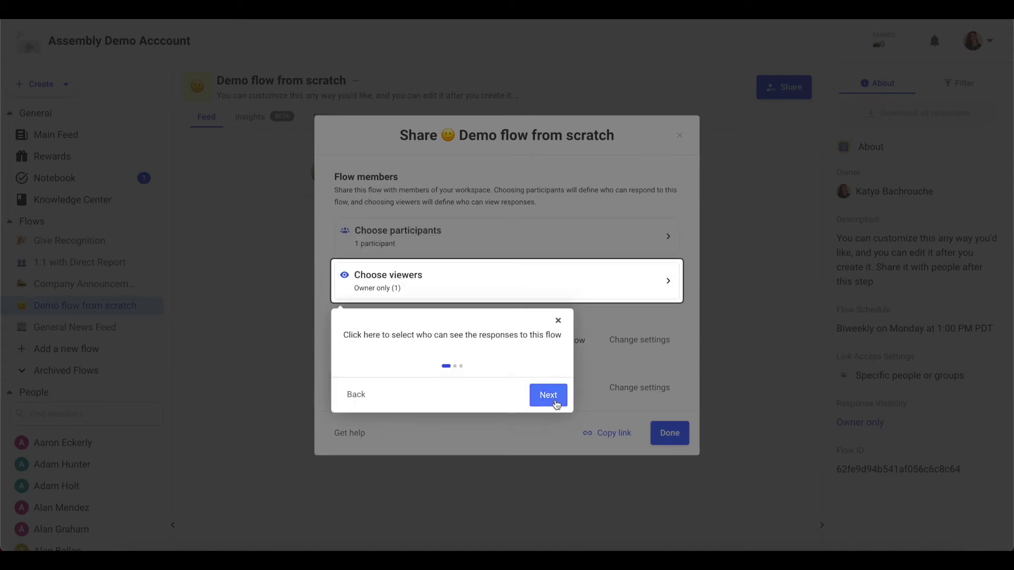
left_click(556, 405)
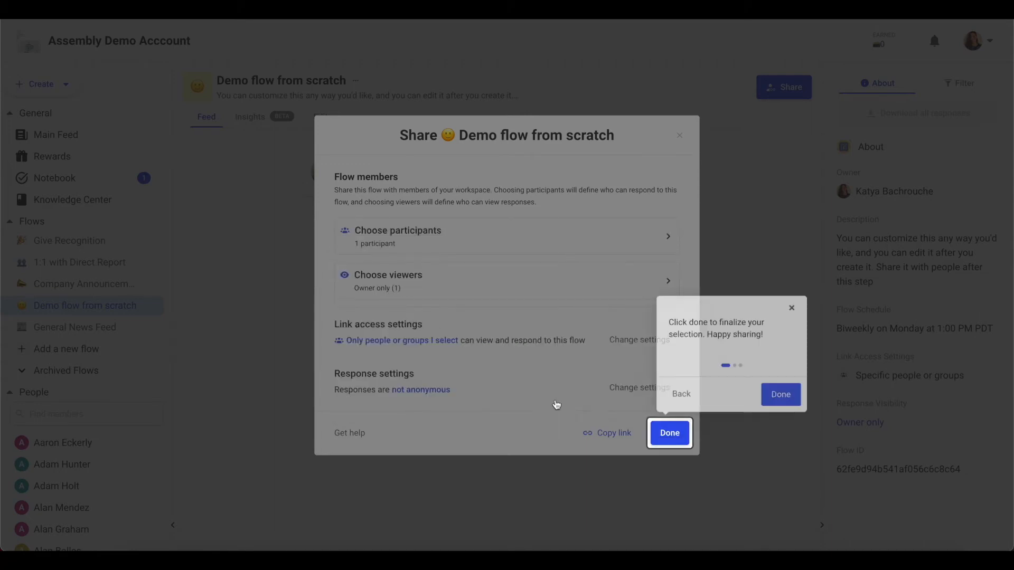
left_click(780, 397)
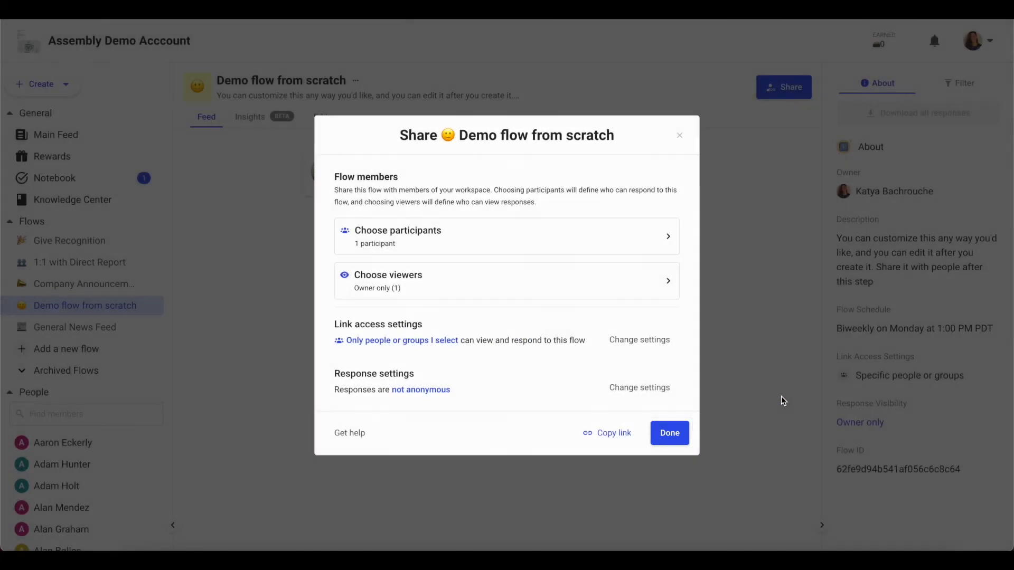
- Replace the individual member criterion with the entire organization as the flow's participants
left_click(494, 249)
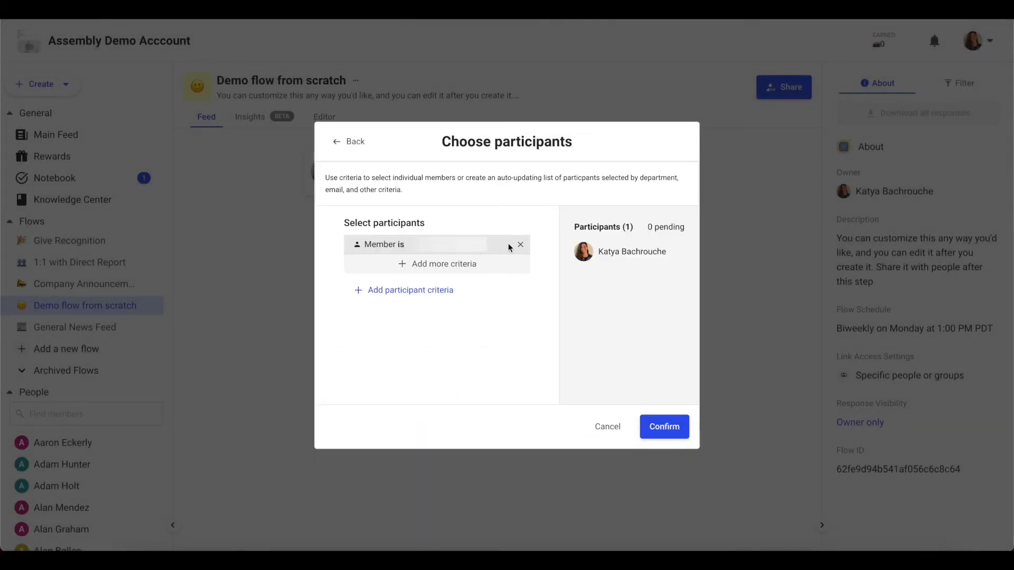
left_click(518, 246)
left_click(414, 255)
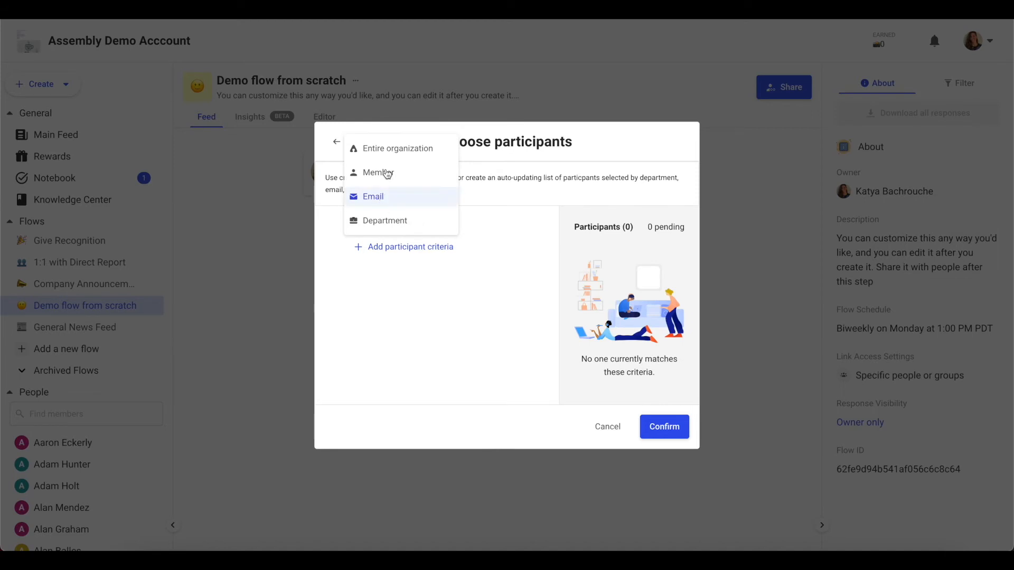
left_click(393, 150)
left_click(663, 426)
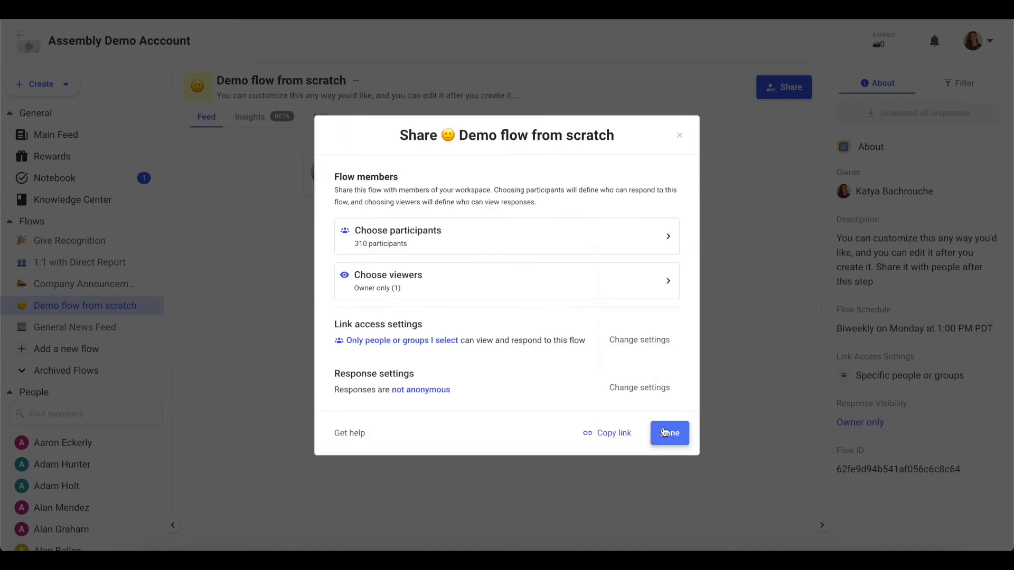
- Make the flow's viewers custom and add the criterion that the department is Human Resources
left_click(416, 284)
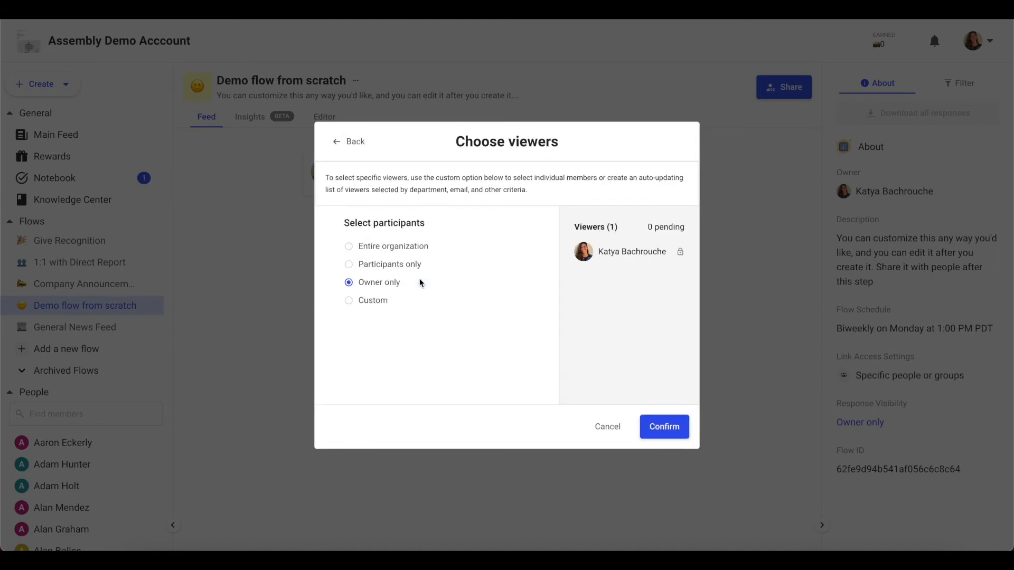
left_click(350, 302)
left_click(399, 347)
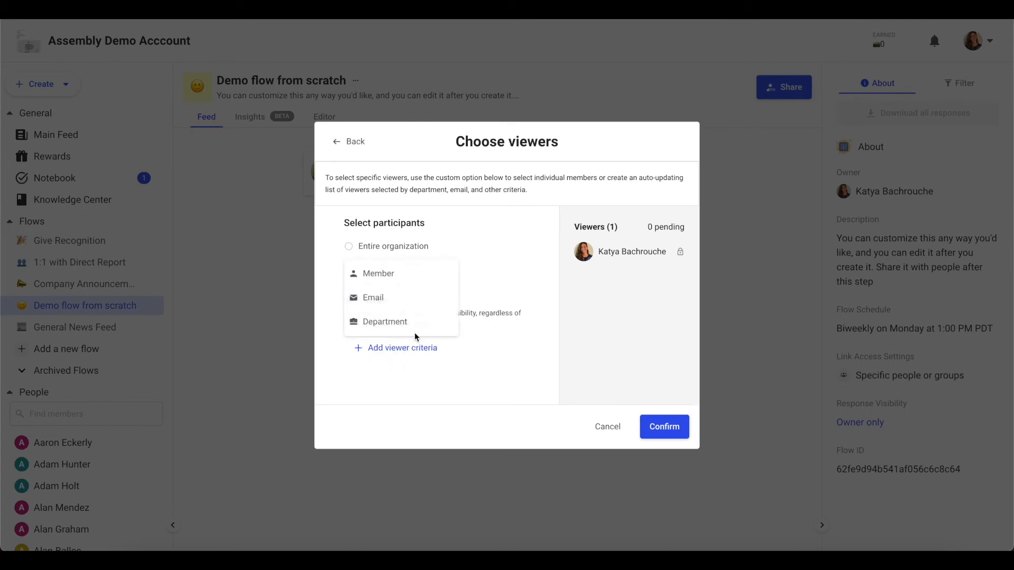
left_click(405, 323)
type("hu")
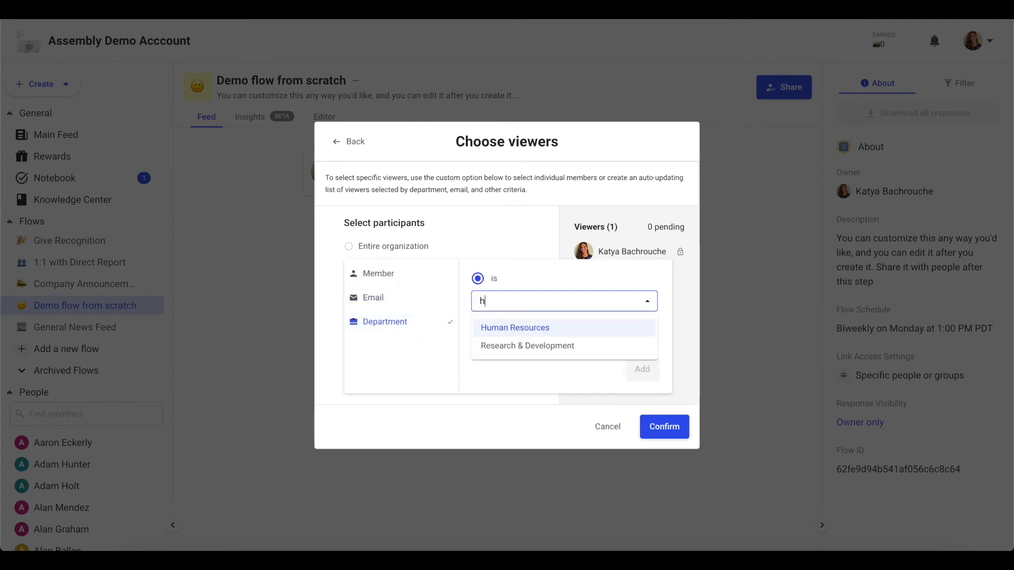
left_click(510, 328)
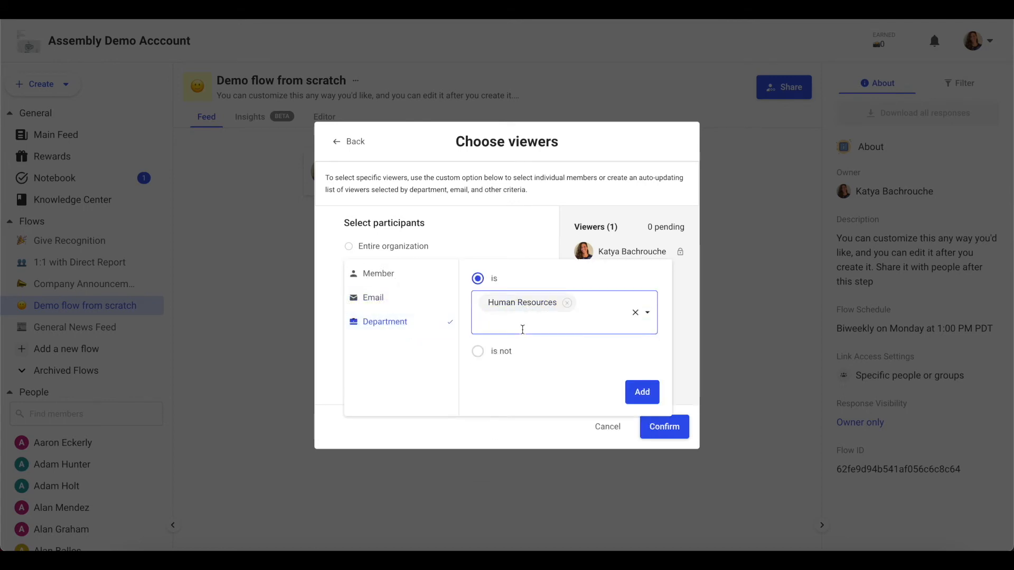
left_click(644, 392)
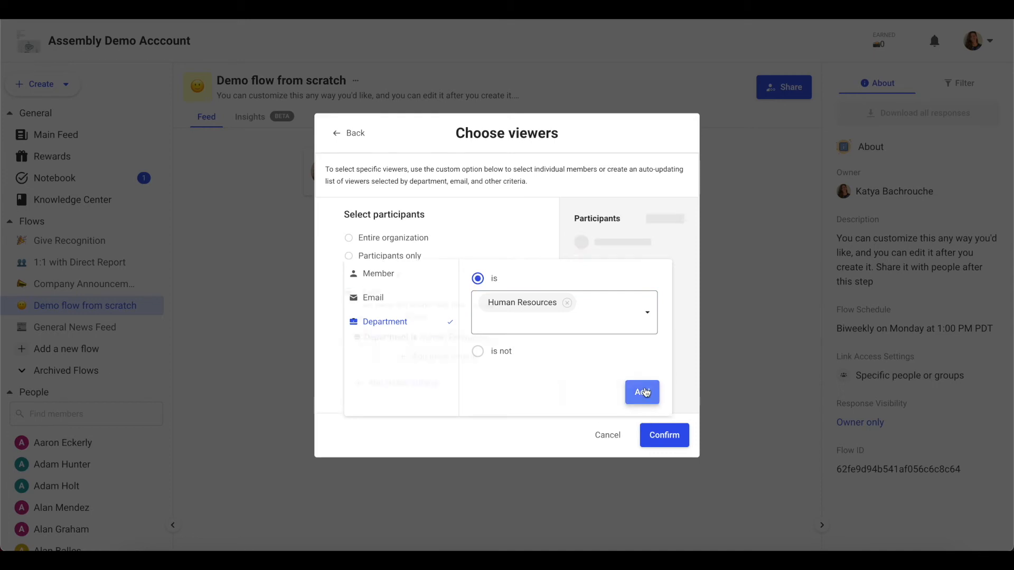
- Confirm the flow's custom viewers and set the response anonymity to "All responses are anonymous"
left_click(664, 436)
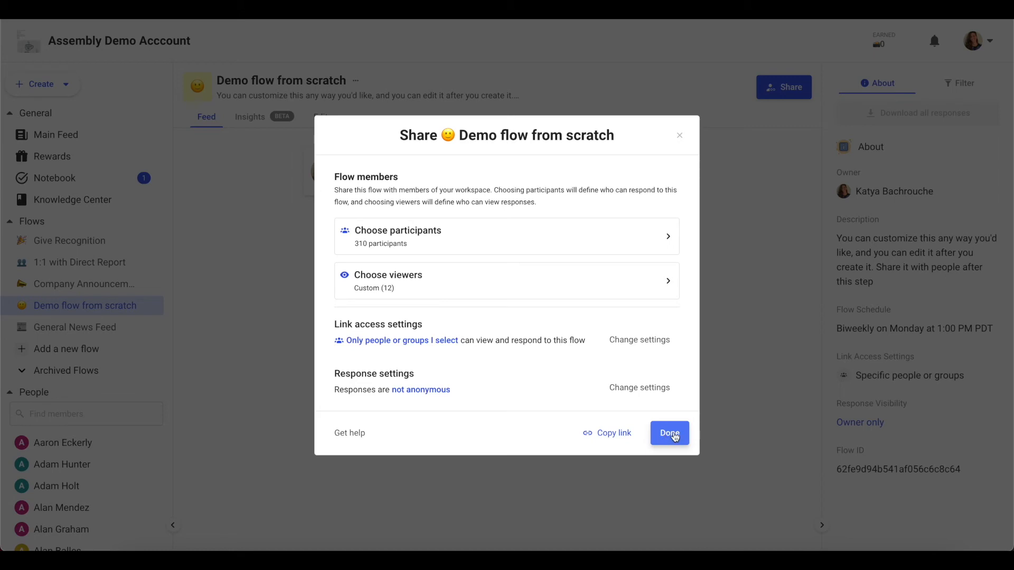
left_click(638, 387)
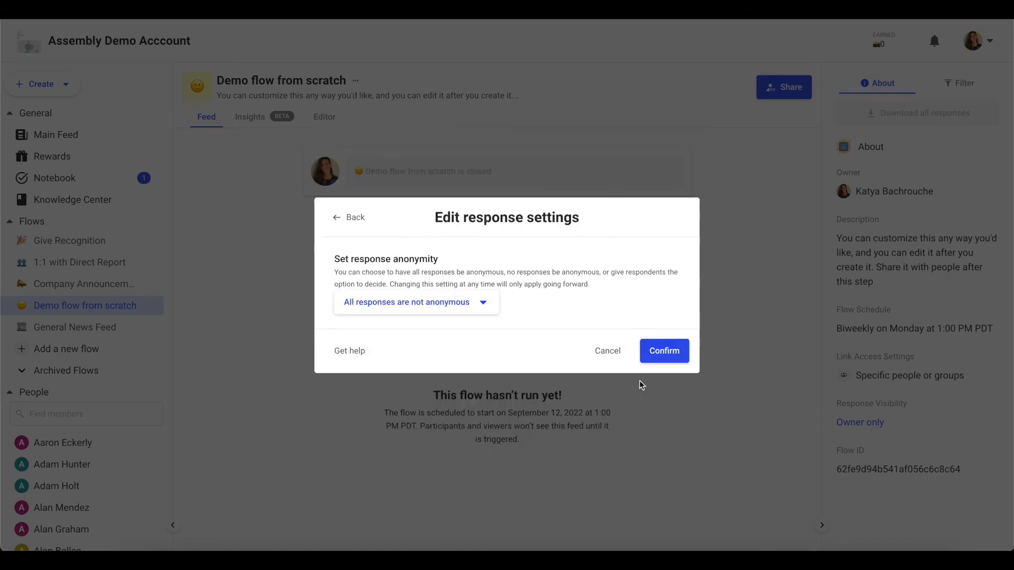
left_click(486, 306)
left_click(452, 375)
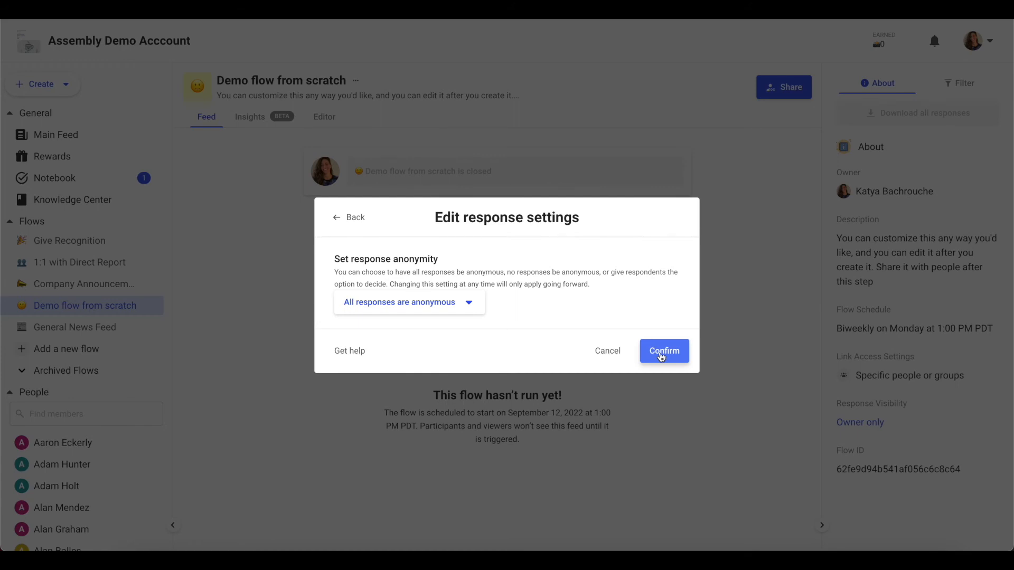
left_click(661, 357)
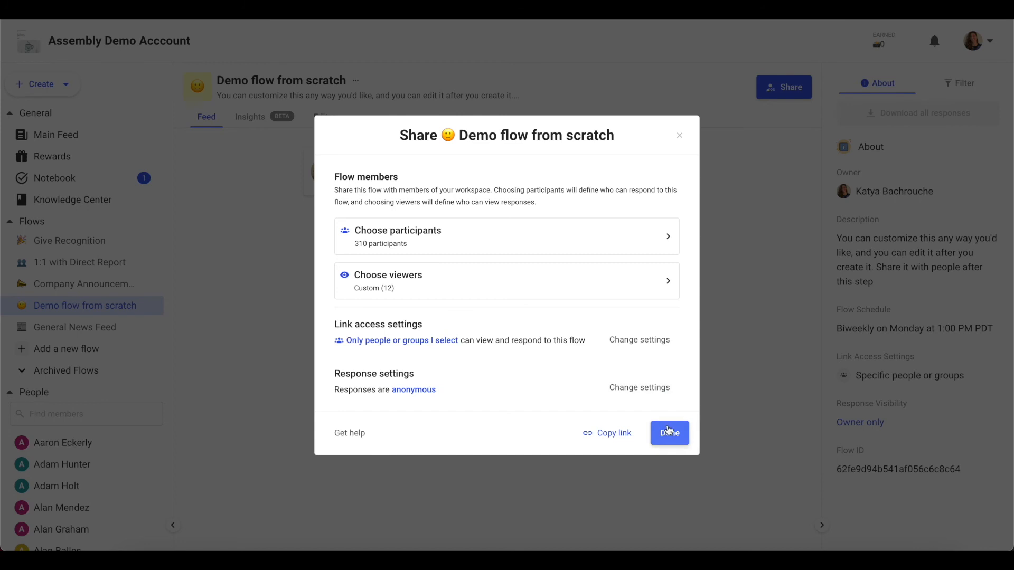
- Review the access options for the flow's link, keep "Only people or rules I set", and finish sharing the flow
left_click(646, 350)
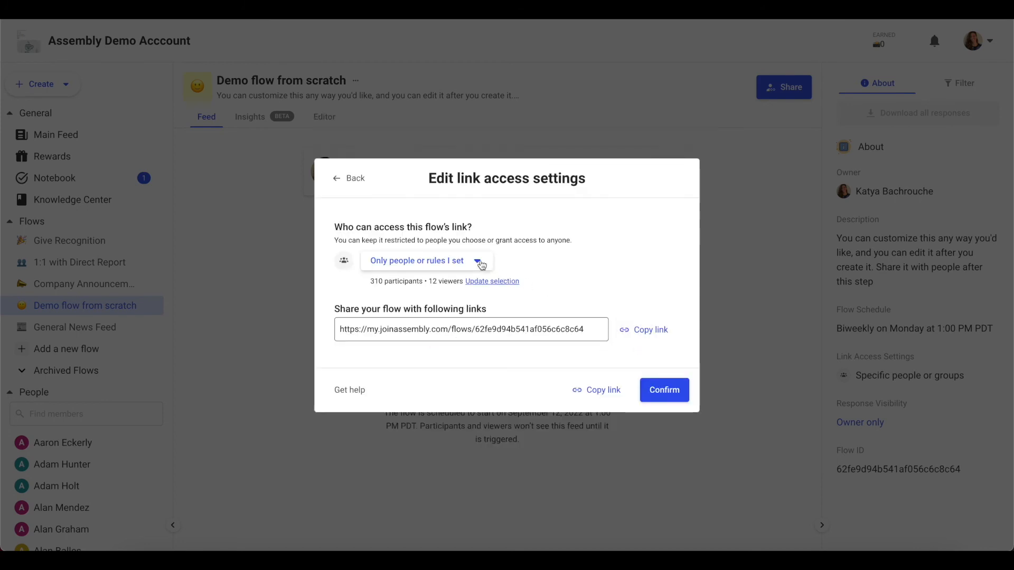
left_click(478, 261)
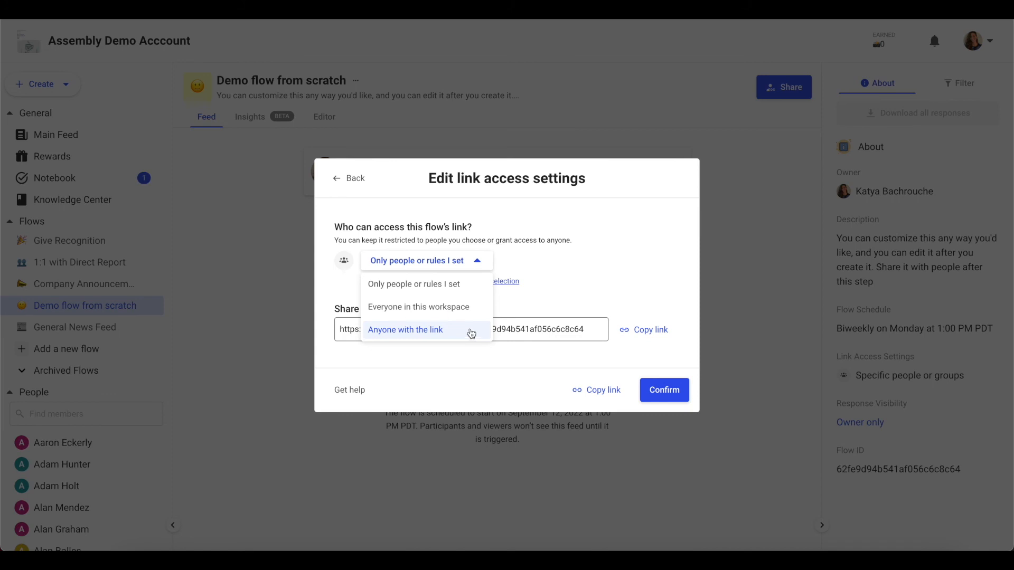
left_click(563, 222)
left_click(349, 177)
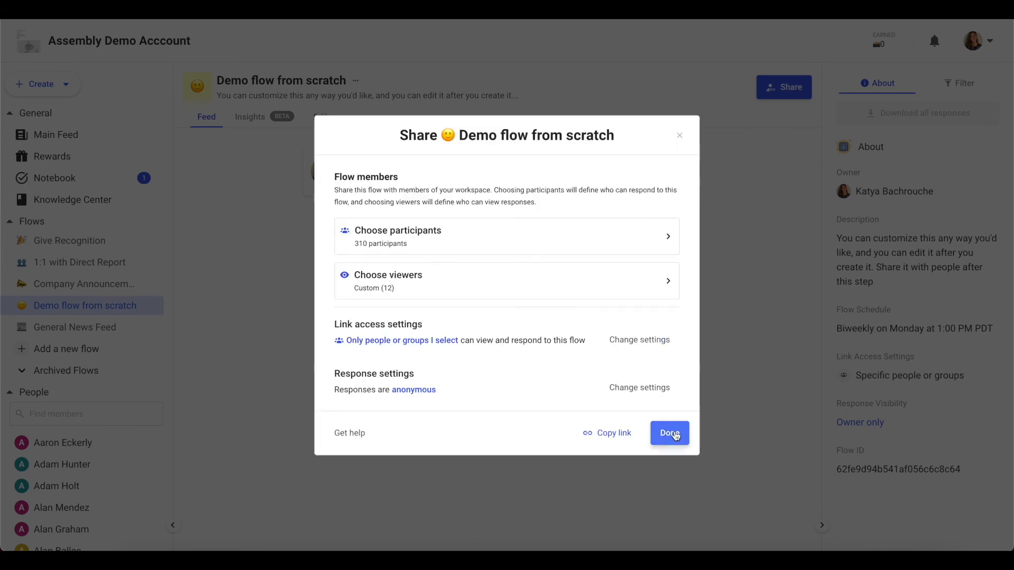
left_click(674, 435)
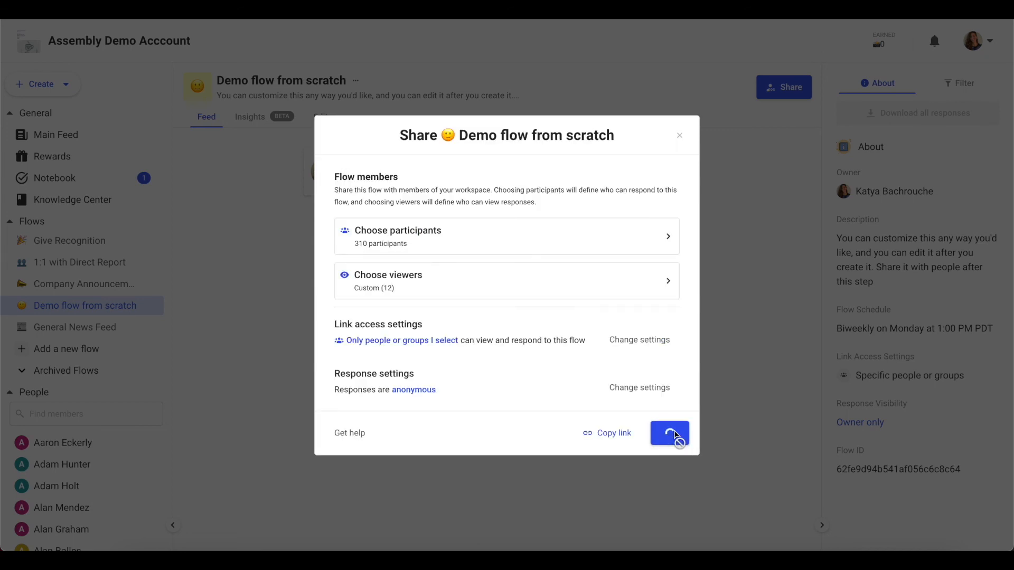